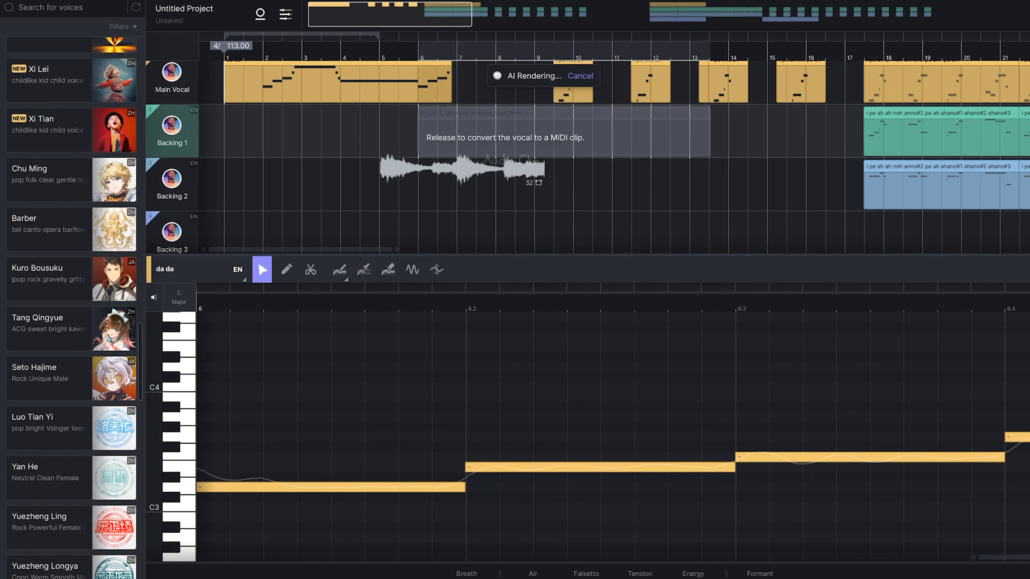
Step: Try to convert the 91V_BPT_120_vocal_ambient_gaze_D#m audio sample into an English MIDI and lyrics clip at bar 7 on Backing 1
drag(539, 211, 561, 223)
drag(449, 176, 460, 149)
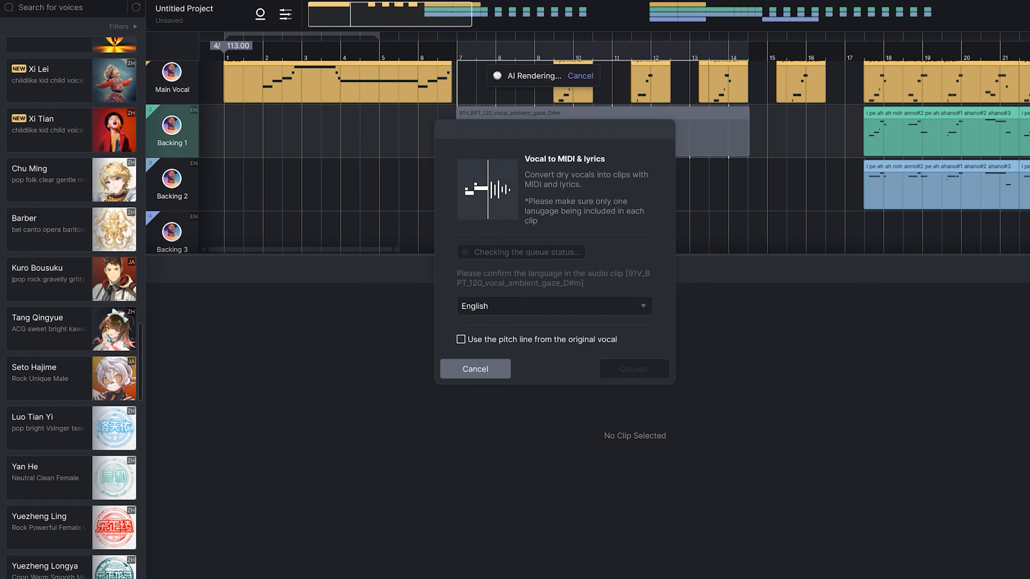
key(Return)
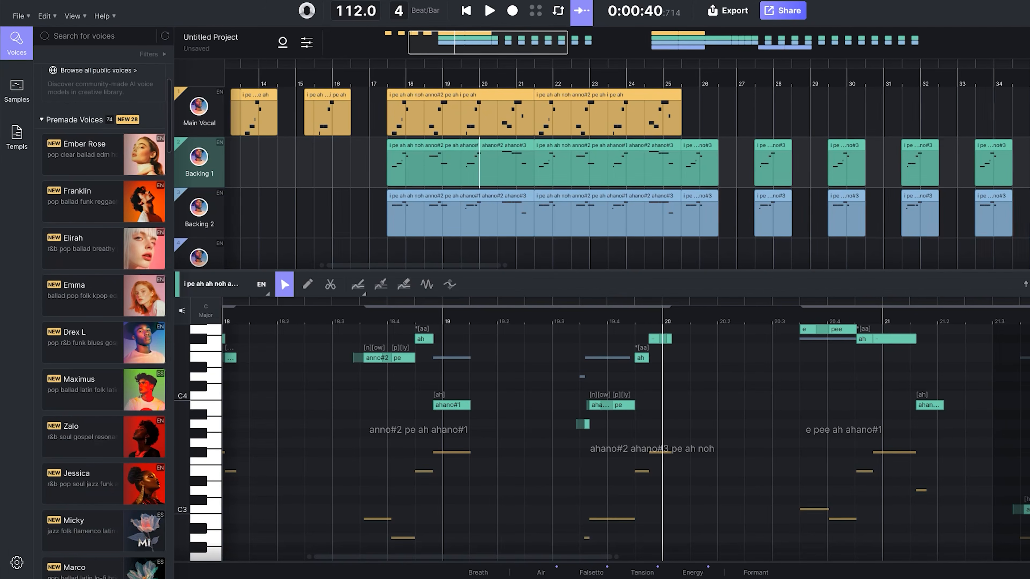
Step: Browse the premade voices list to examine the available singers and their styles
scroll(101, 320, down, 15)
scroll(101, 320, down, 15)
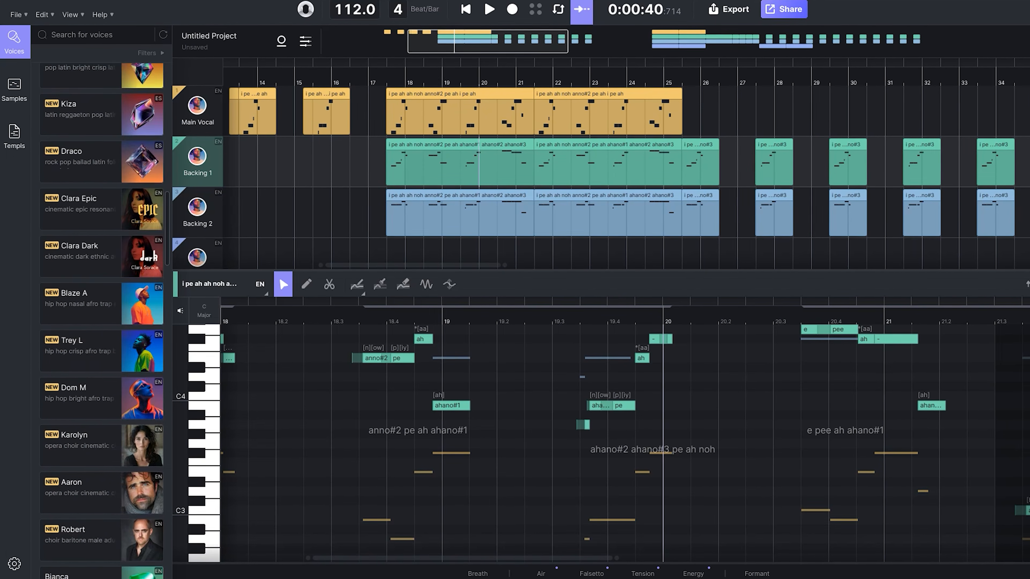
scroll(101, 320, down, 15)
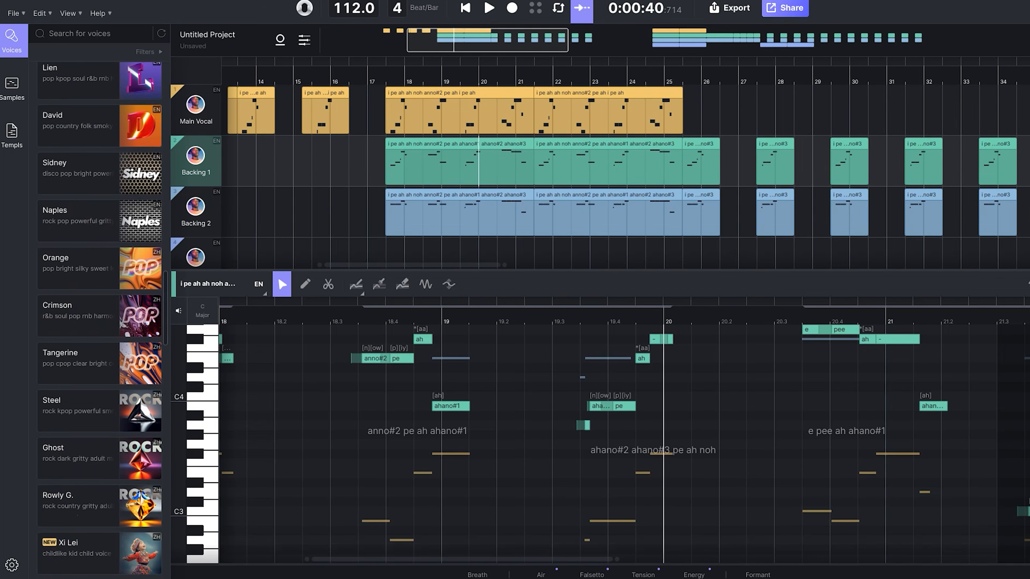
scroll(101, 320, down, 2)
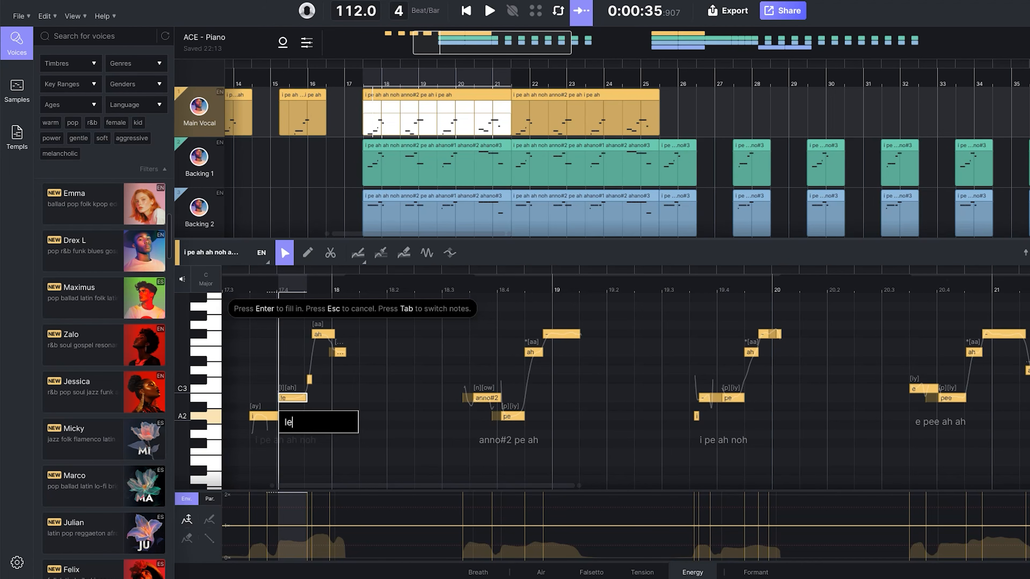
Step: Try "le" as the lyric of the second note in the bar 17 Main Vocal clip and restore it to "pe"
key(Return)
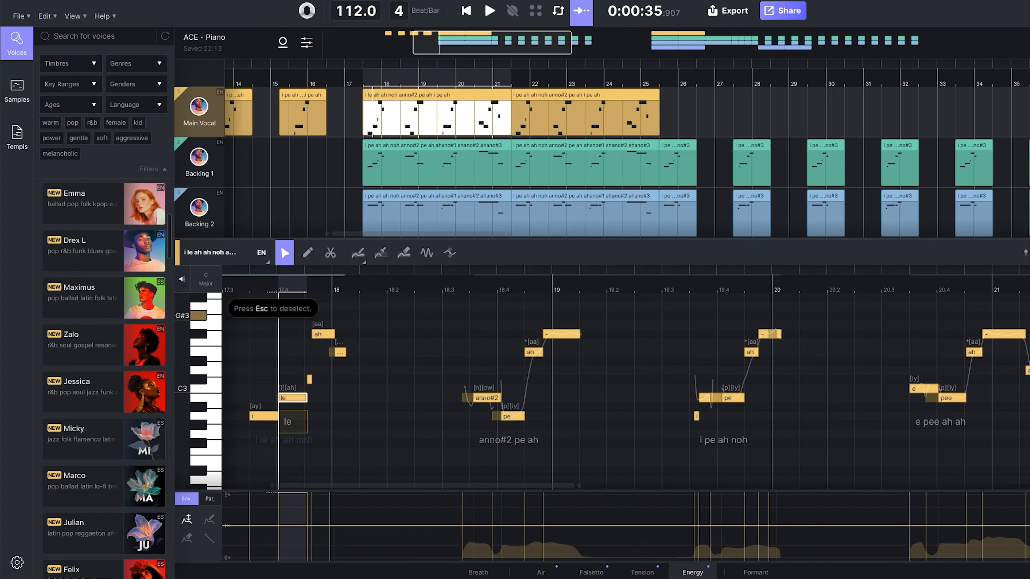
key(space)
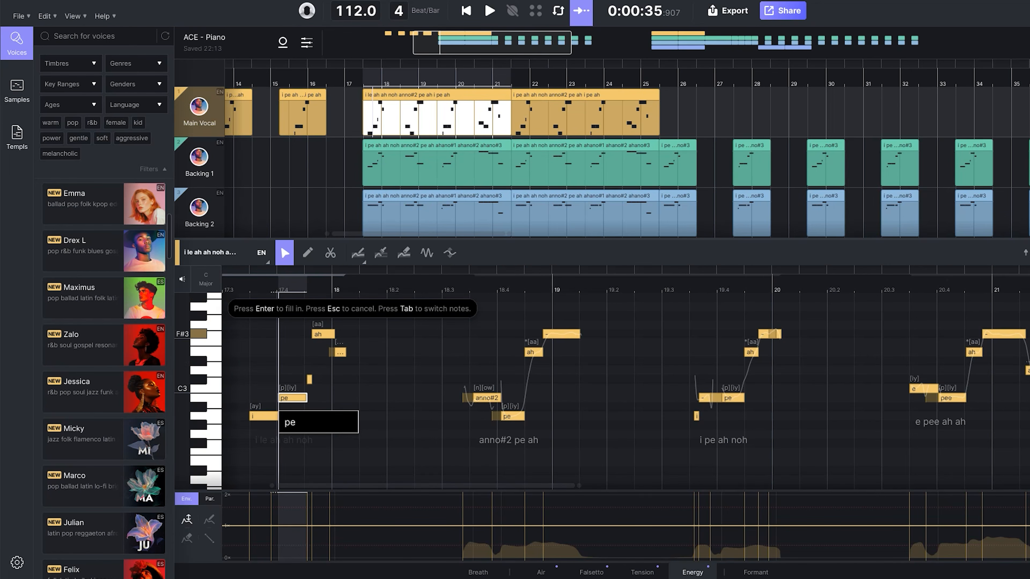
key(Return)
Step: Inspect the lyric of the "anno#2" note in the Main Vocal clip
double_click(487, 397)
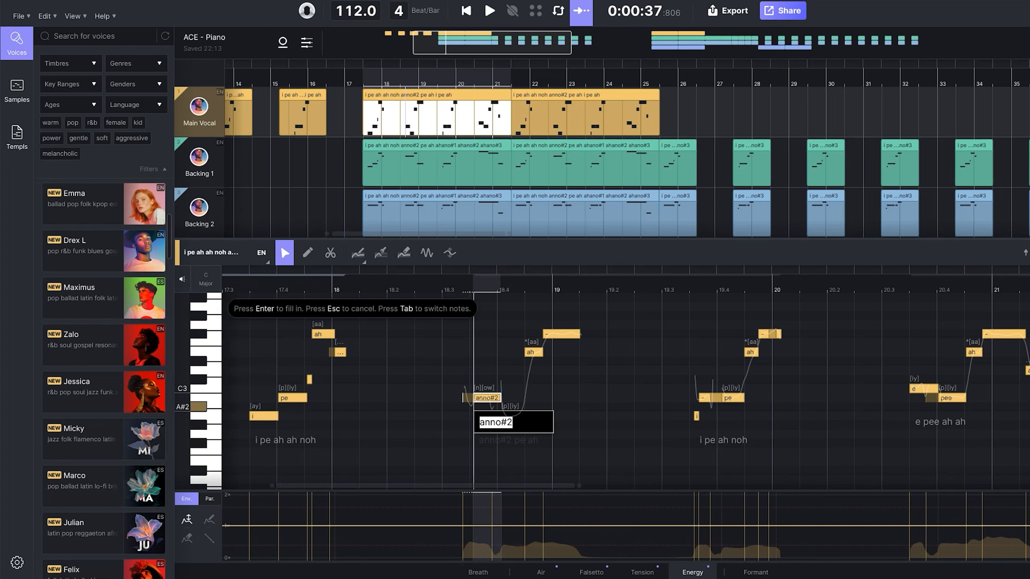
key(Return)
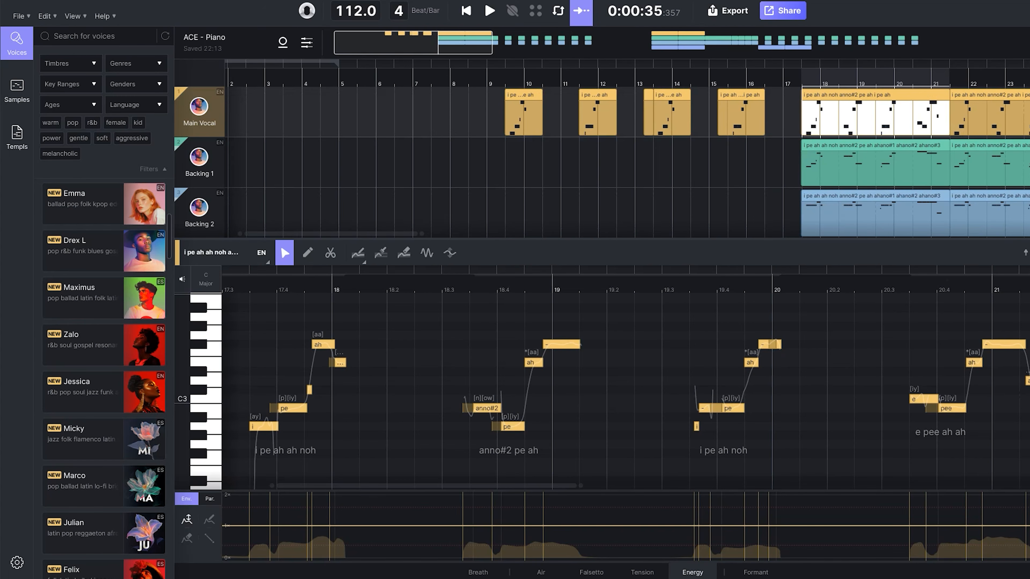
Step: Copy the bar 17 Main Vocal clip to bar 13 on Backing 1 and delete the copy
drag(876, 116, 709, 165)
key(Delete)
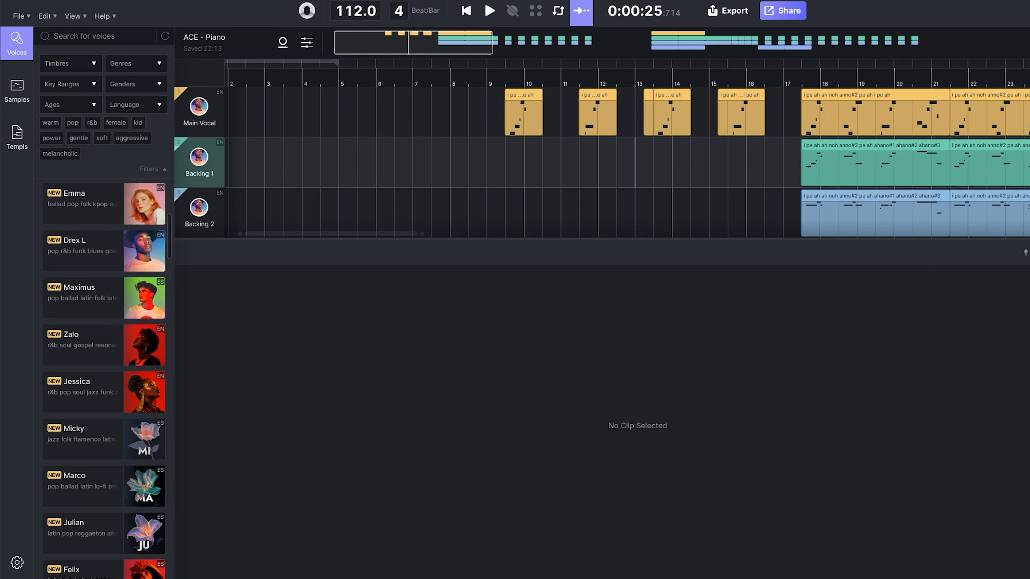
Step: Open the first Backing 1 clip in the note editor and play the track soloed
click(859, 165)
click(443, 377)
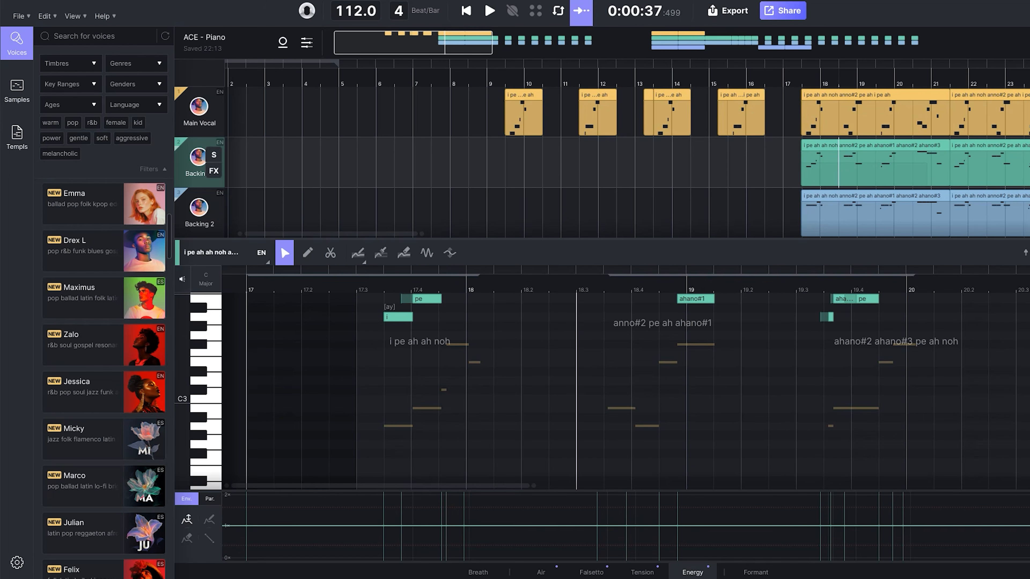
scroll(199, 365, up, 3)
scroll(199, 384, down, 3)
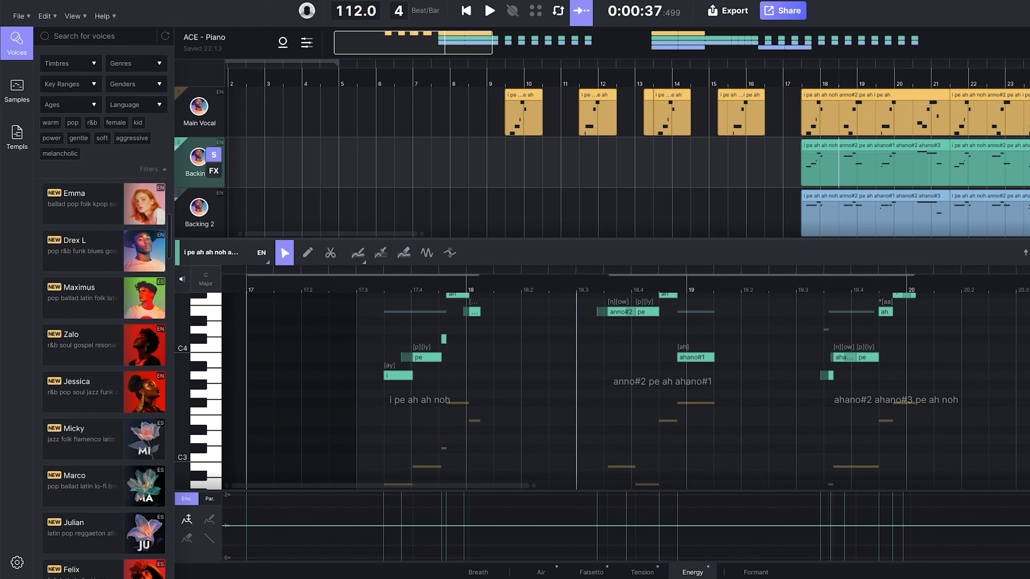
key(space)
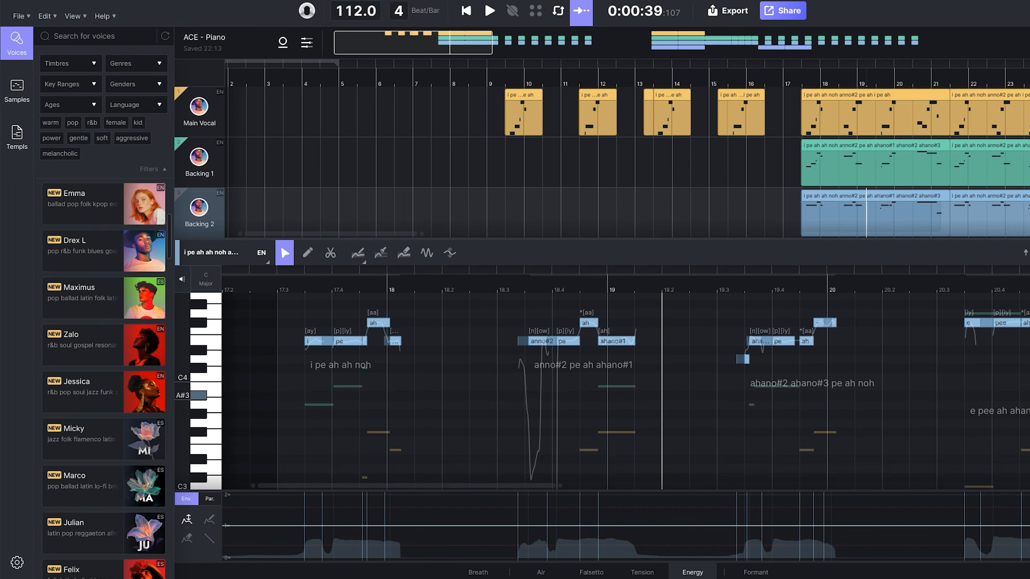
Step: Compare the first Backing 2 clip's notes with the other tracks' faded notes and select its opening "i" note
scroll(626, 396, down, 2)
scroll(625, 396, up, 3)
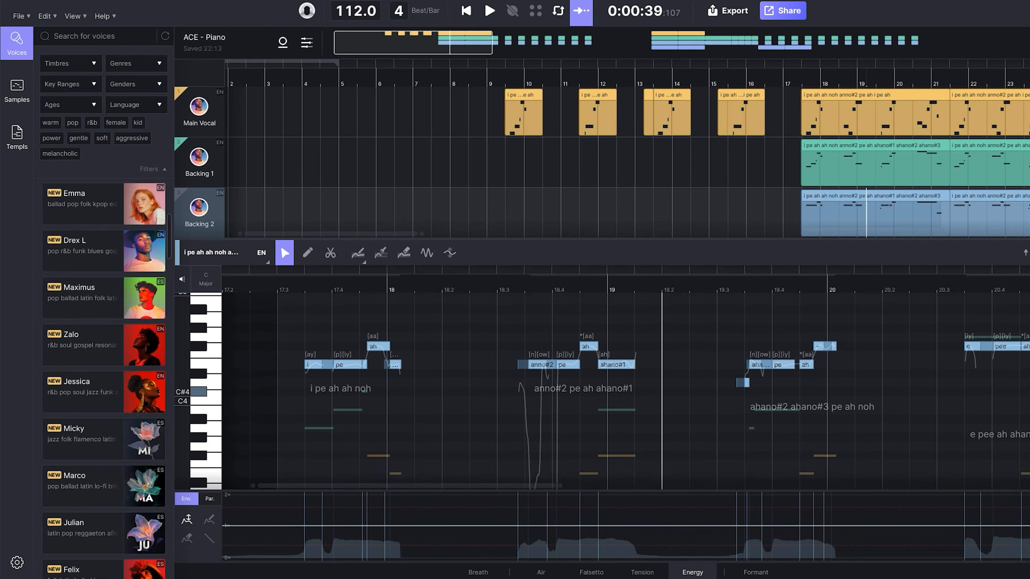
scroll(625, 396, down, 3)
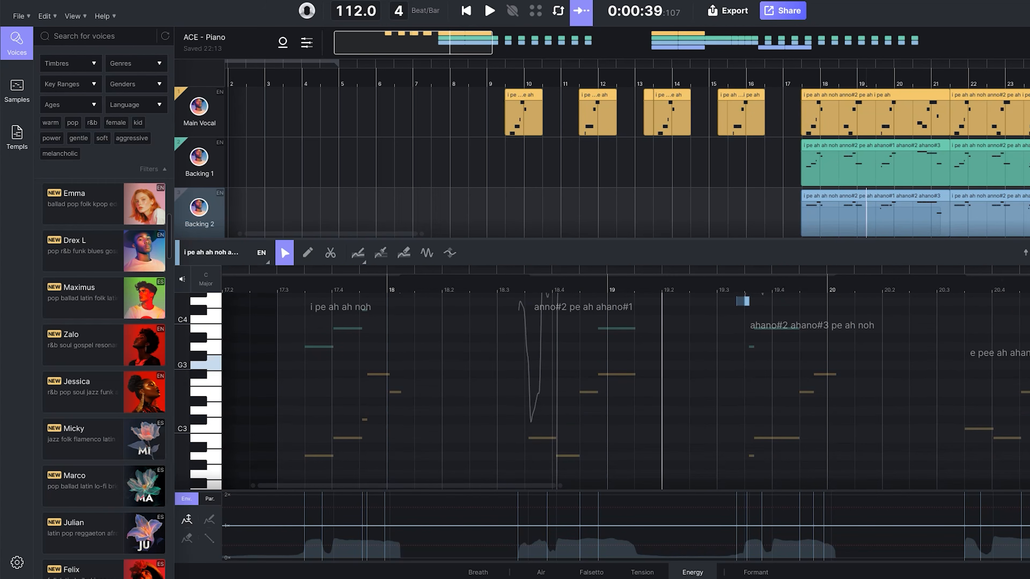
scroll(626, 397, up, 2)
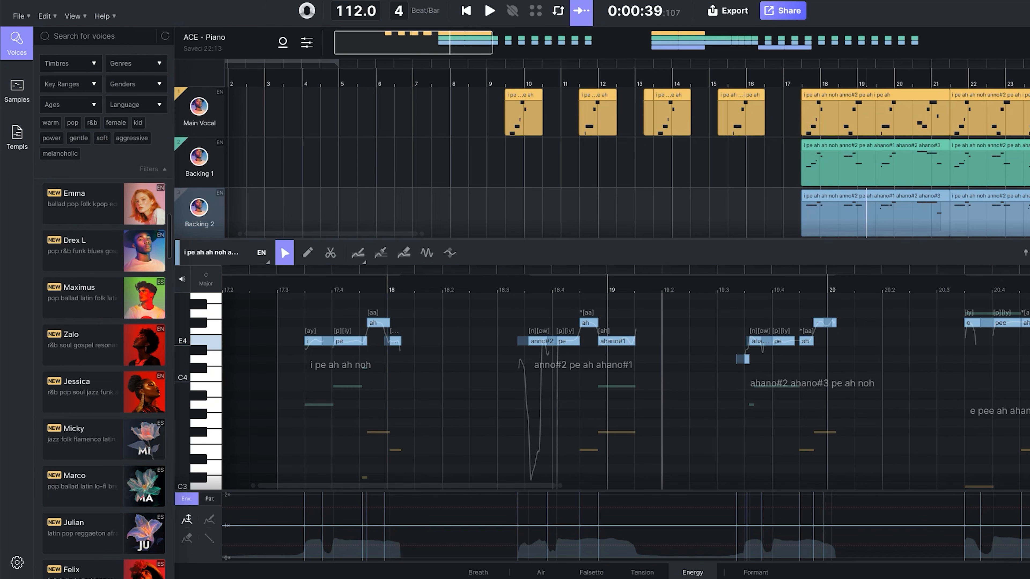
click(319, 341)
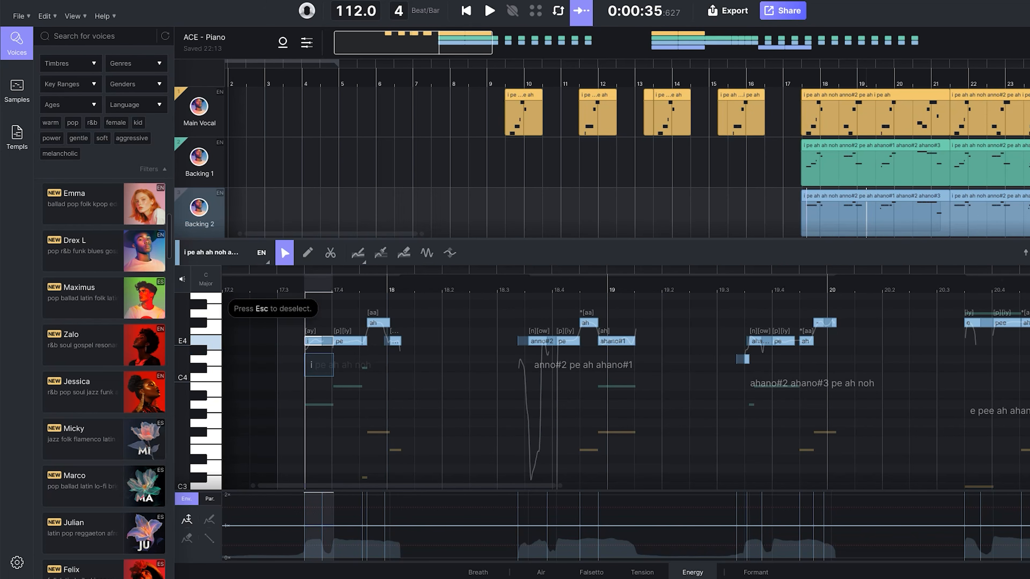
scroll(337, 452, up, 1)
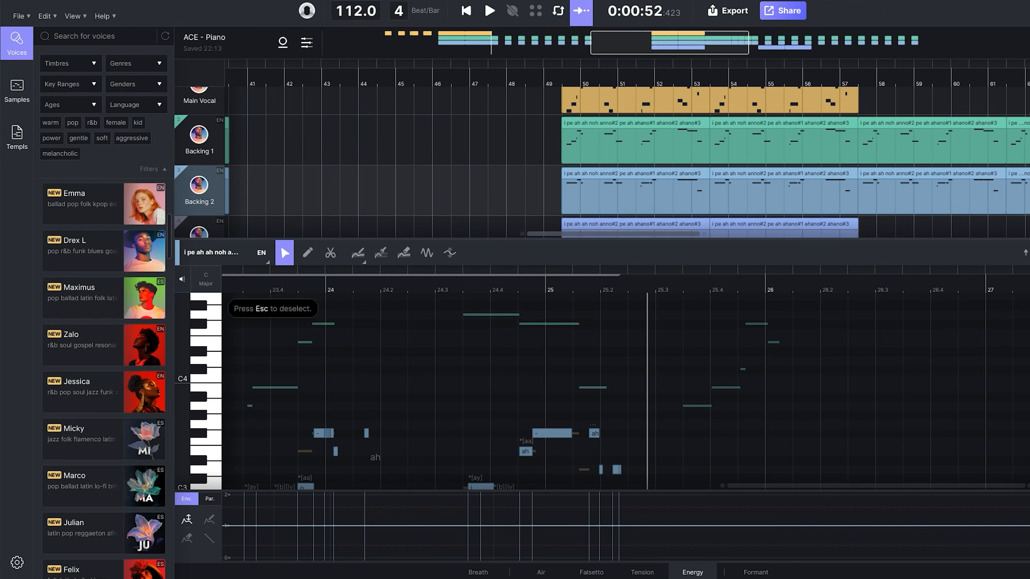
Step: Play the arrangement from the start of the layered vocal section at bar 49
scroll(600, 162, down, 2)
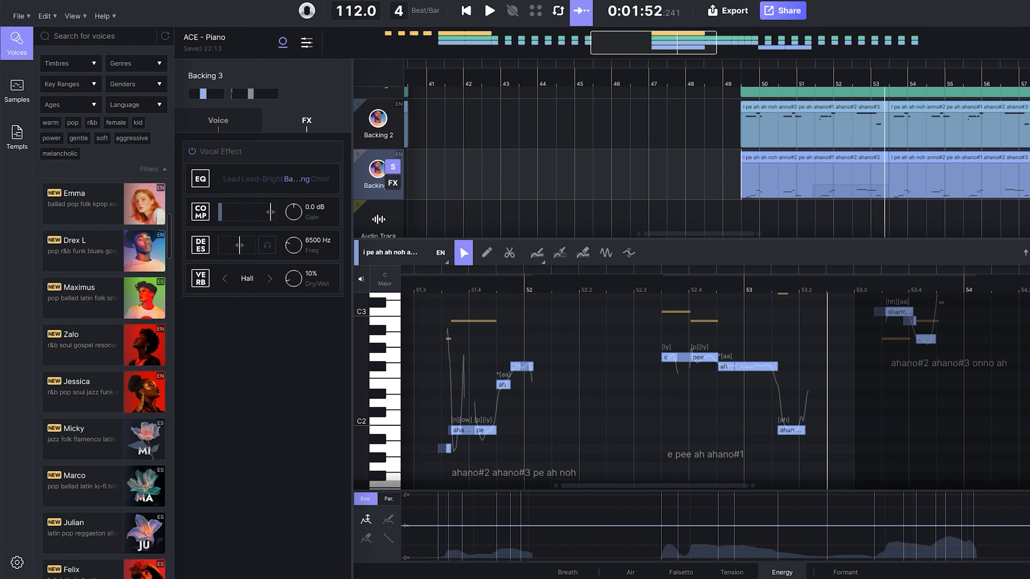
scroll(741, 162, up, 3)
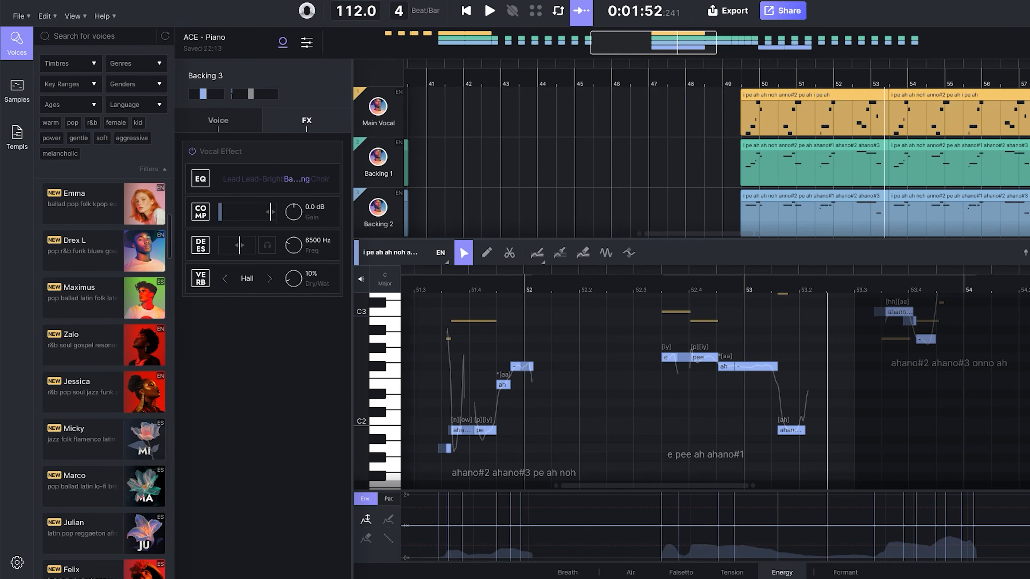
click(741, 81)
key(space)
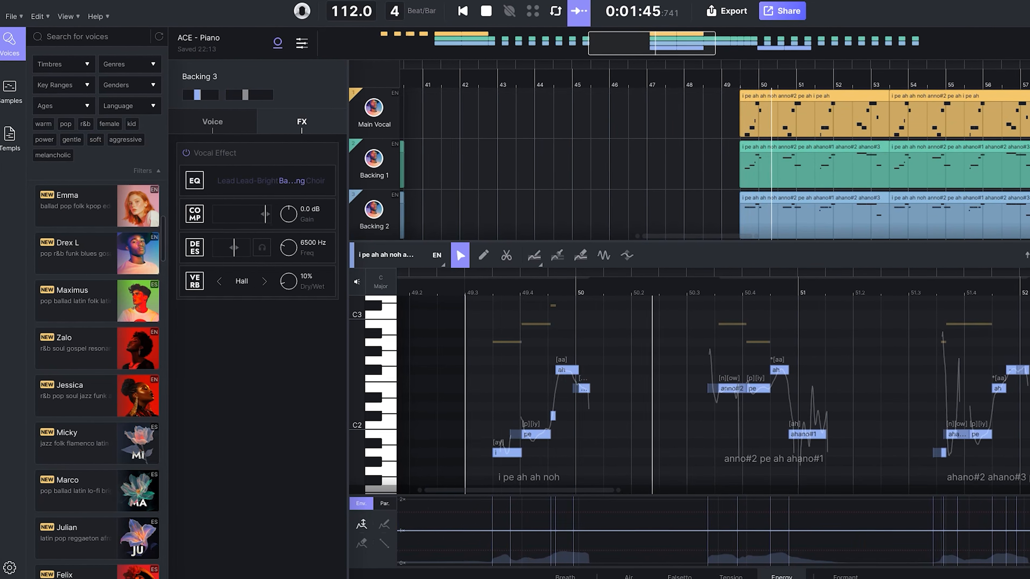
Step: Select the first Backing 3 clip during playback and close the Backing 3 track settings
scroll(689, 162, down, 2)
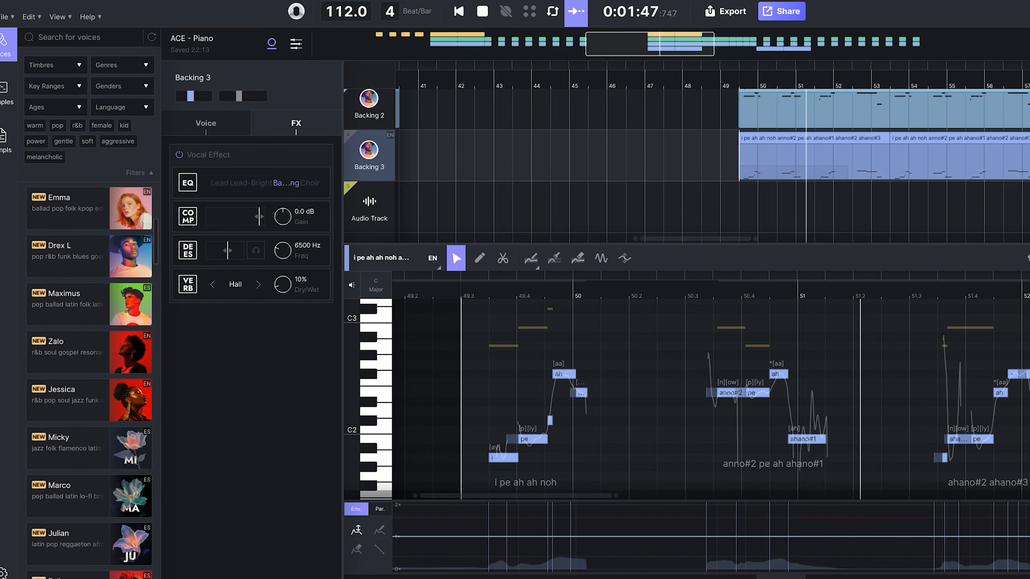
click(813, 162)
double_click(365, 159)
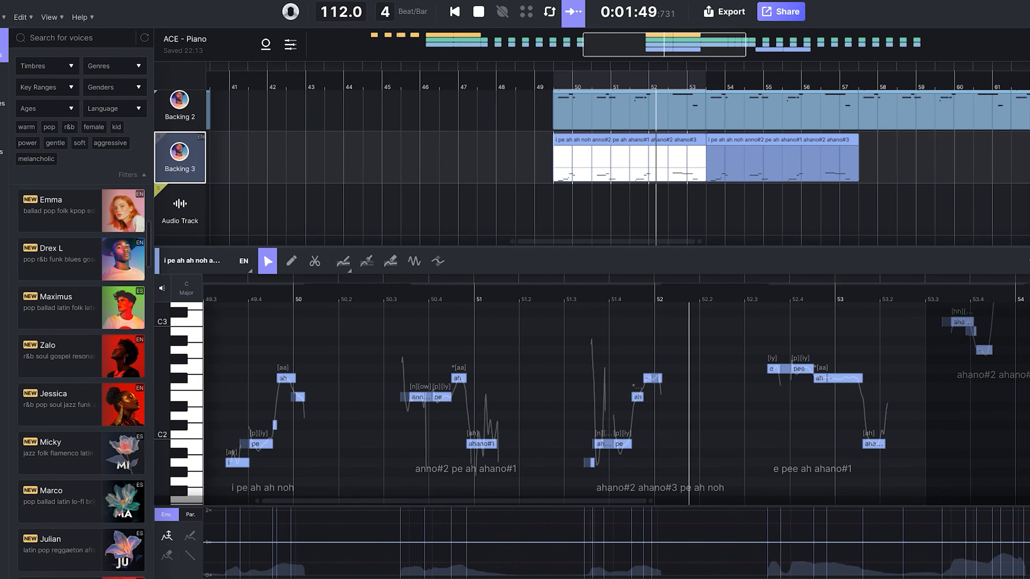